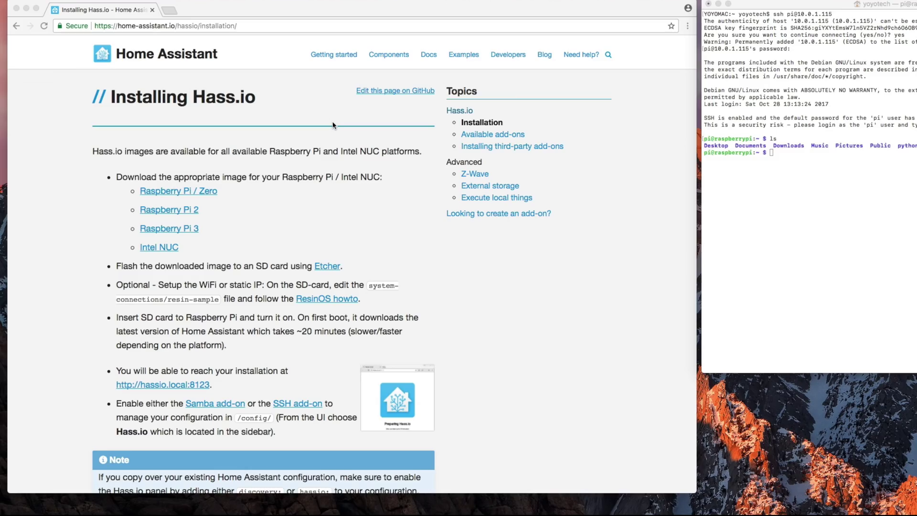
Step: Download the Raspberry Pi 3 Hass.io image and go to the Etcher website
left_click(182, 230)
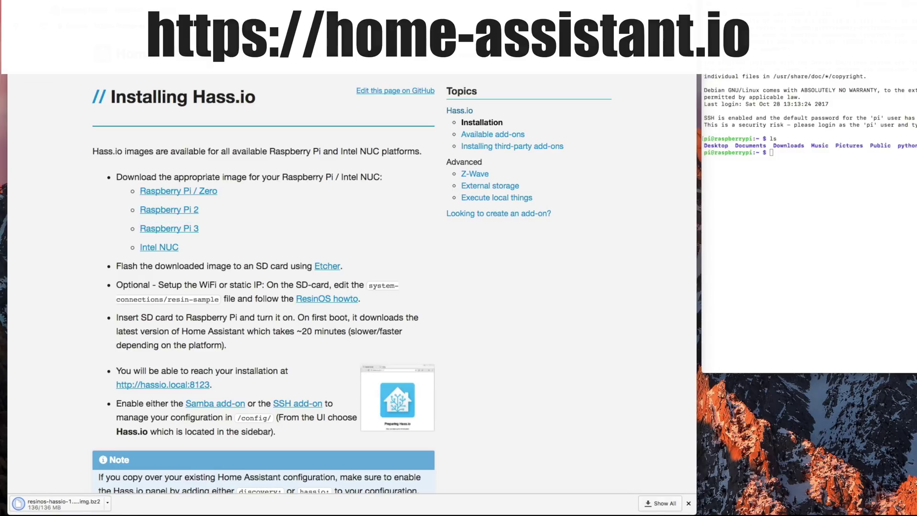
left_click(513, 235)
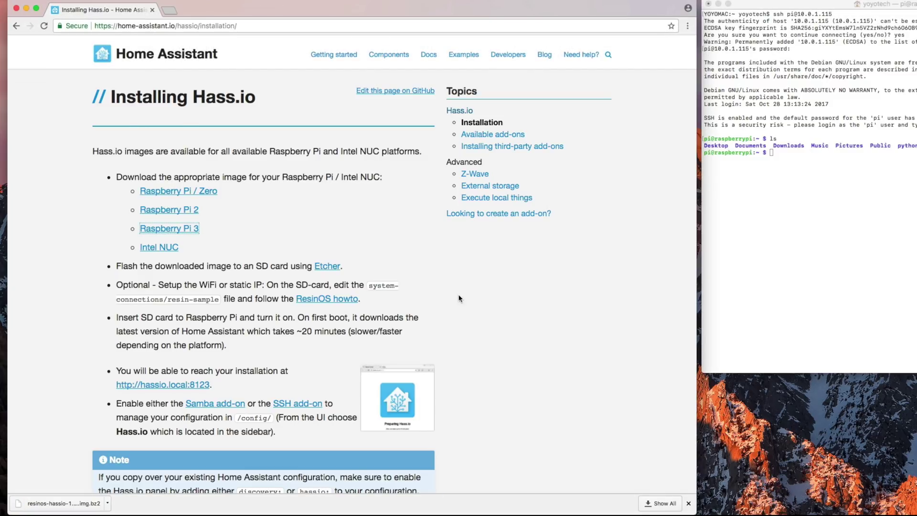
left_click(326, 268)
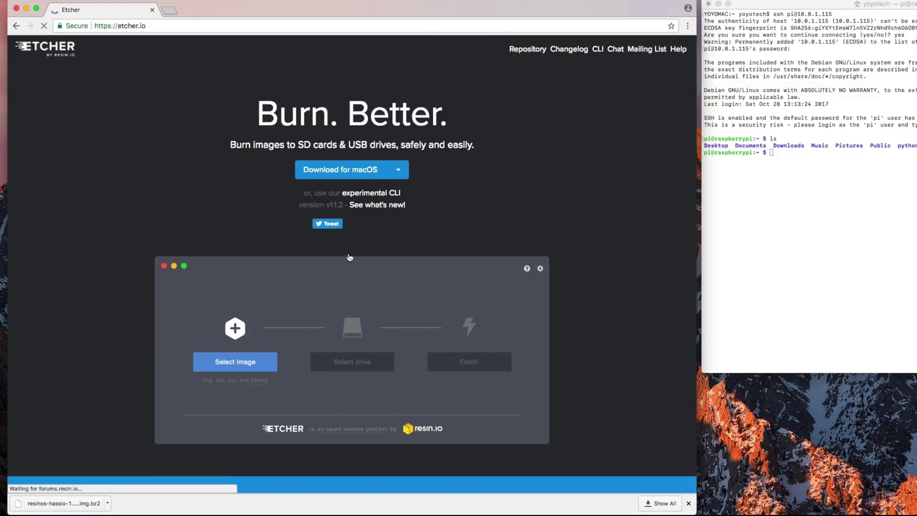
Step: Download Etcher 1.1.2 for macOS and open the Etcher-1.1.2.dmg disk image
left_click(400, 173)
left_click(432, 176)
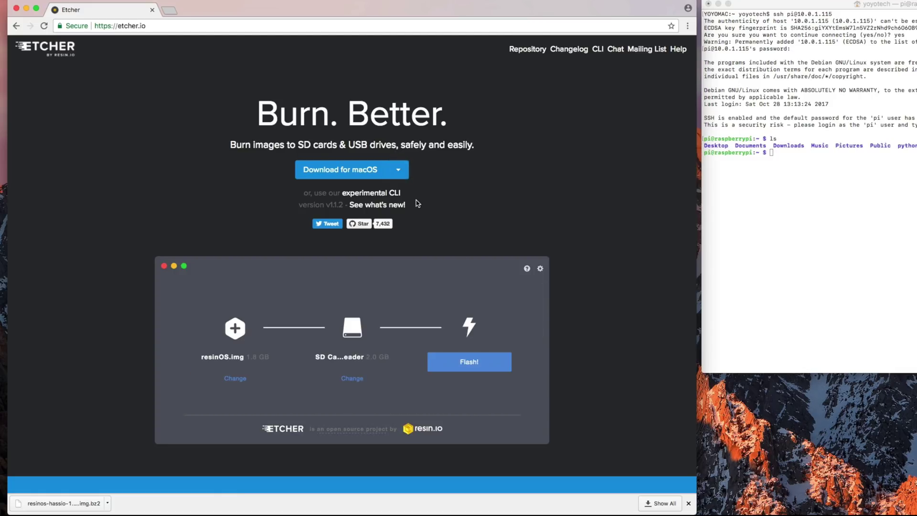
left_click(354, 172)
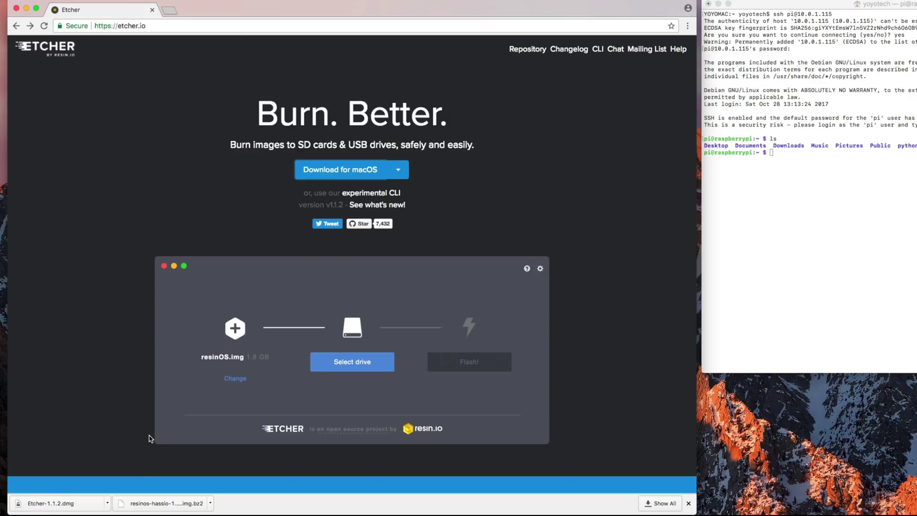
left_click(64, 510)
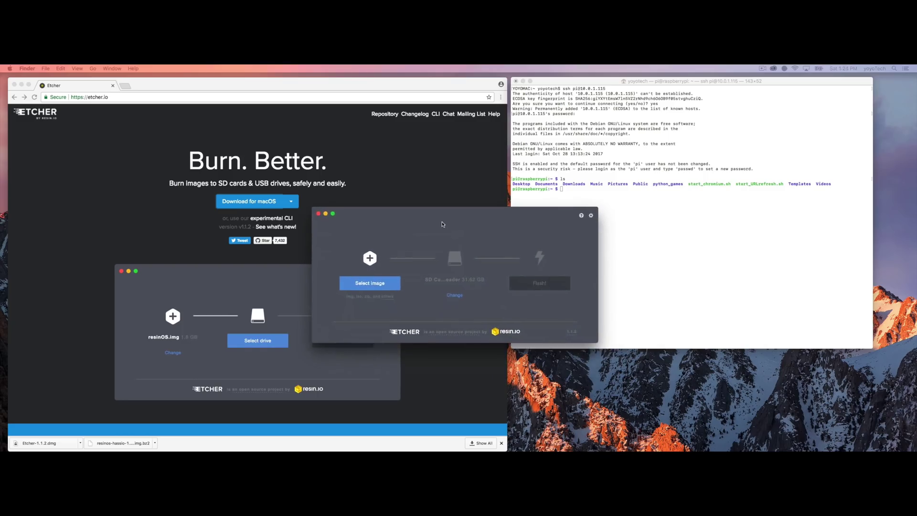
Step: Load the Raspberry Pi 3 resinos image from Downloads into Etcher
left_click_drag(472, 218, 664, 214)
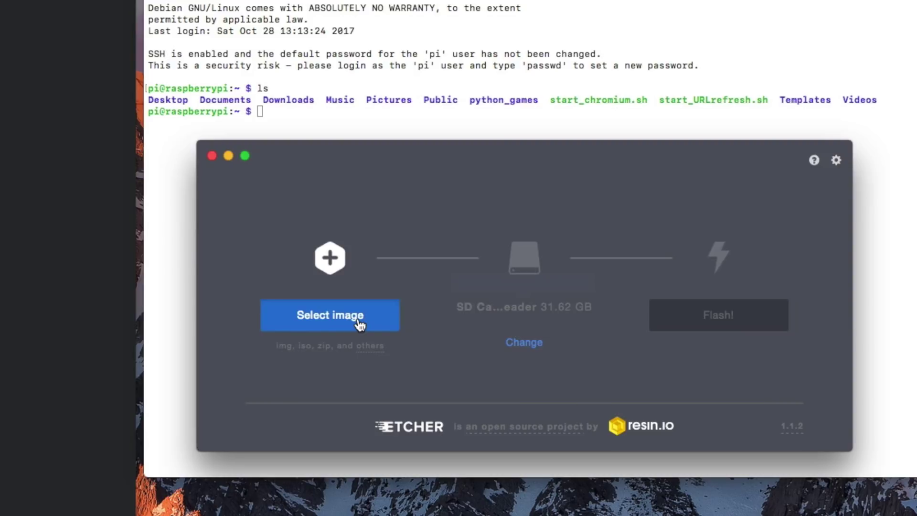
left_click(605, 281)
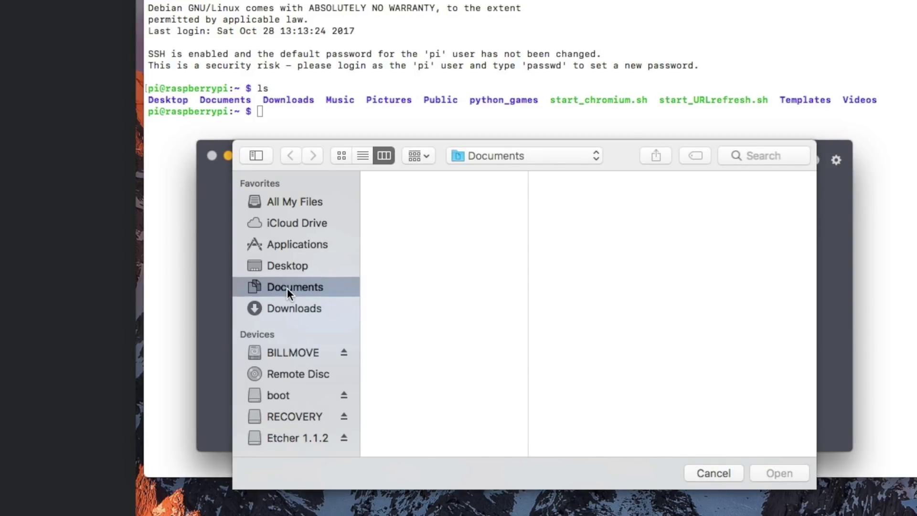
left_click(288, 309)
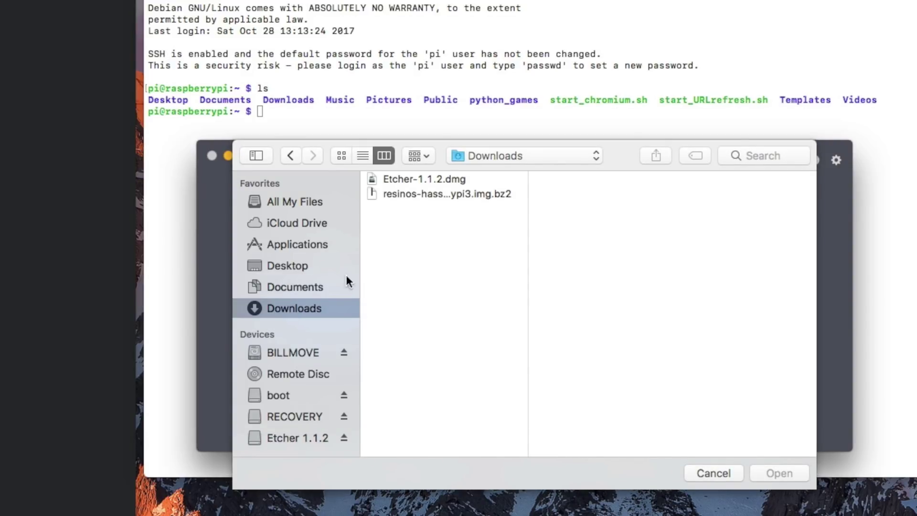
left_click(427, 195)
left_click(789, 472)
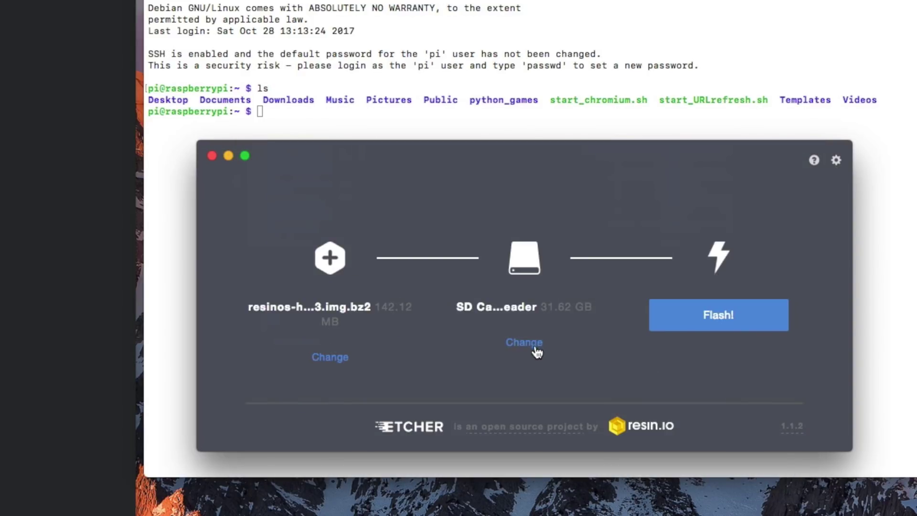
Step: Keep the 31.62 GB SD Card Reader as target and flash it, entering the admin password
left_click(536, 351)
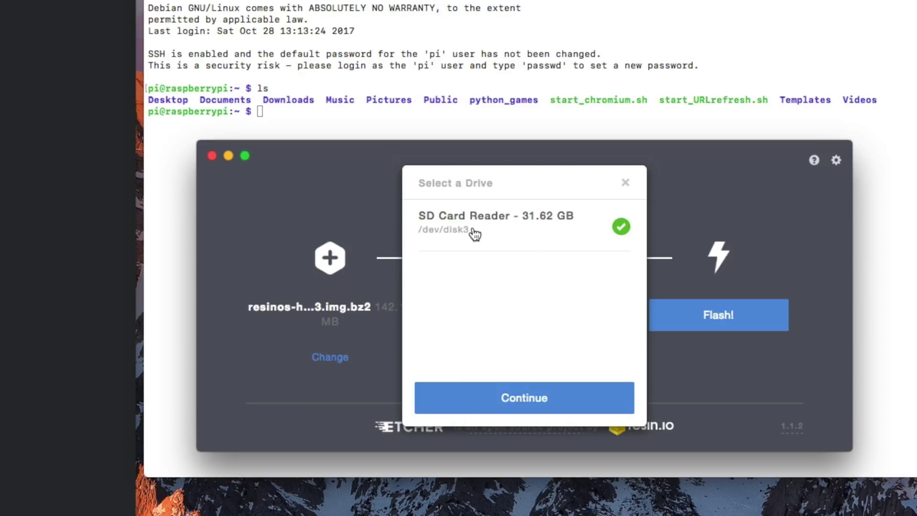
left_click(488, 399)
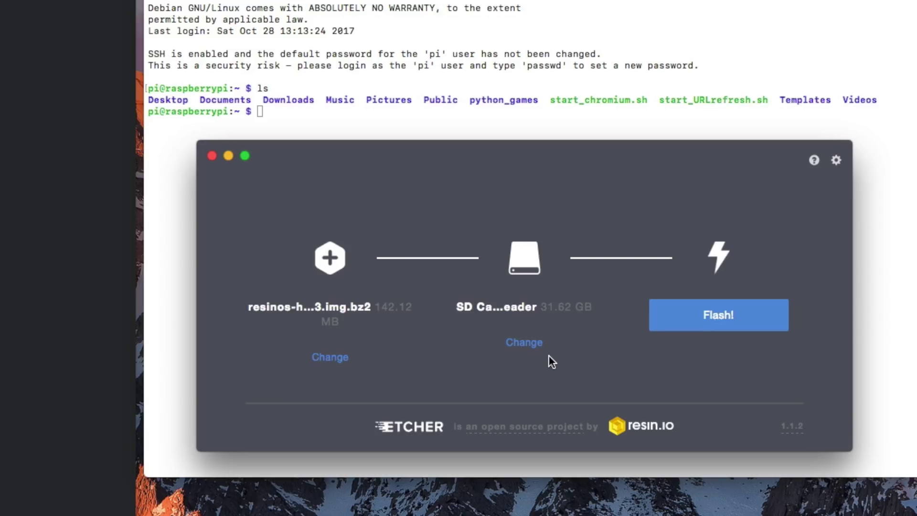
left_click(744, 318)
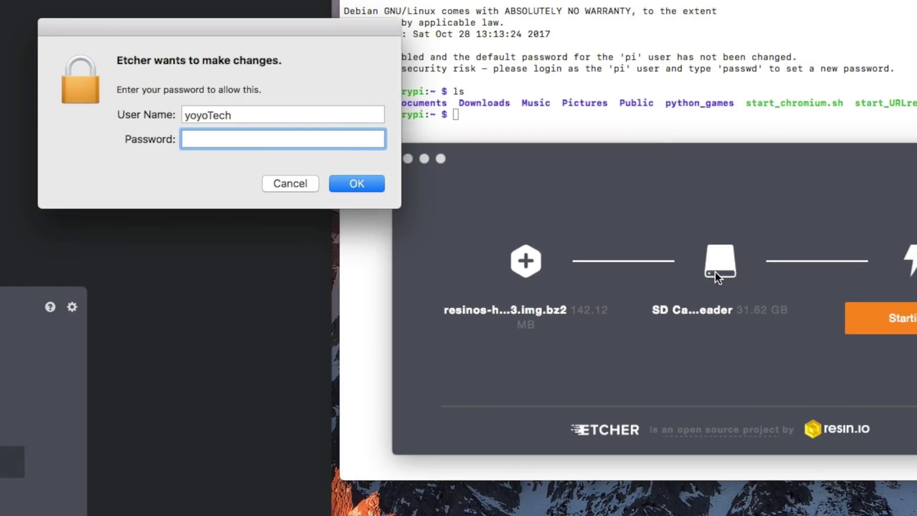
type("**********")
key("Return")
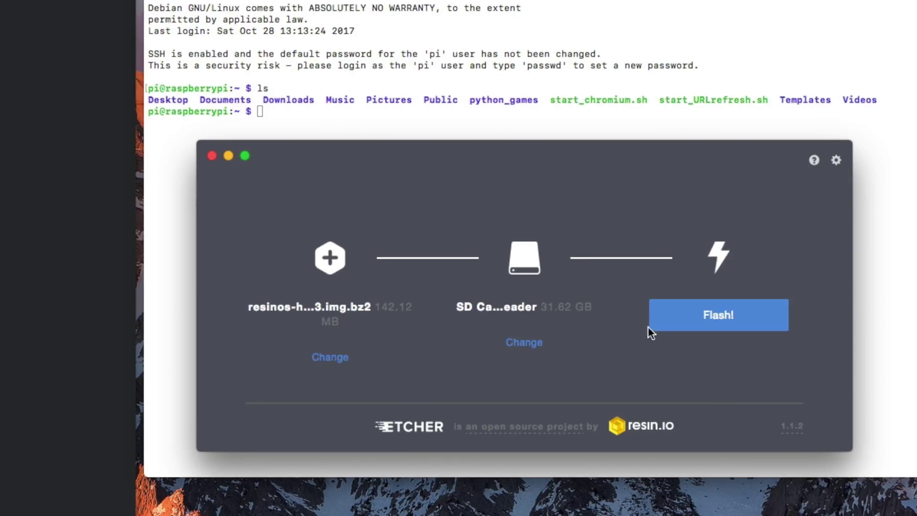
left_click(745, 317)
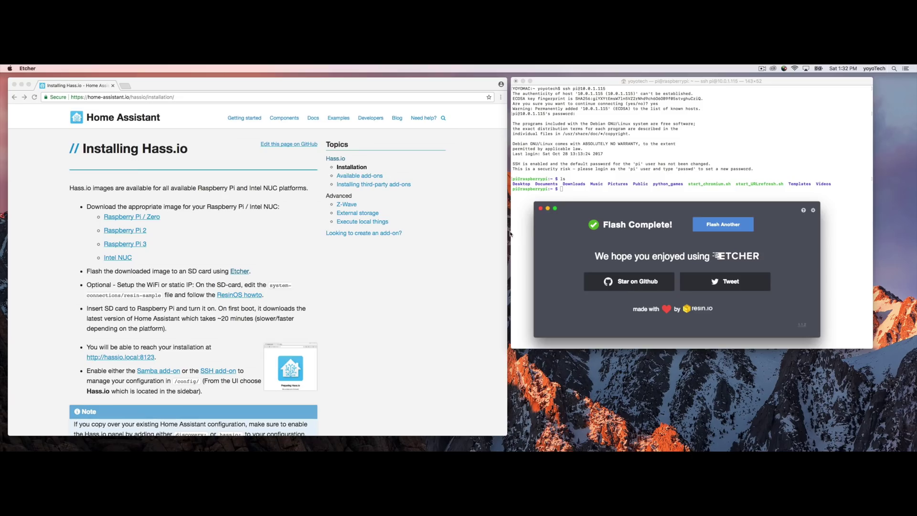
Step: Close the finished Etcher window and bring up the resin-boot drive's files
left_click(541, 210)
left_click(412, 273)
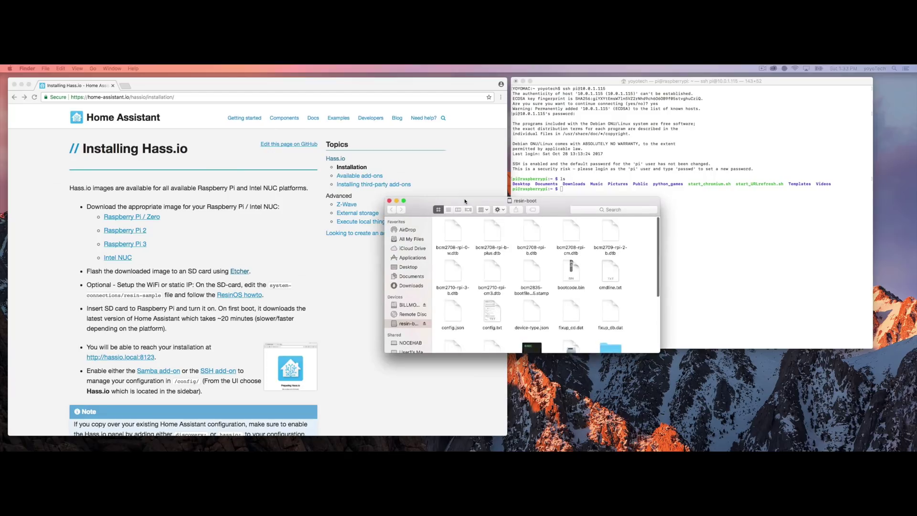
left_click(874, 123)
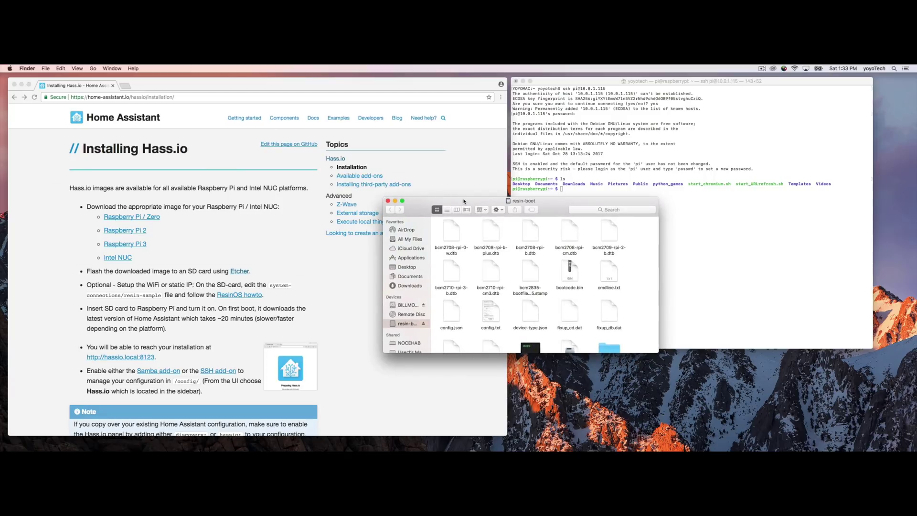
Step: Open the ResinOS howto's Wifi Setup section and move the resin-boot window beside it
left_click(253, 302)
left_click(244, 296)
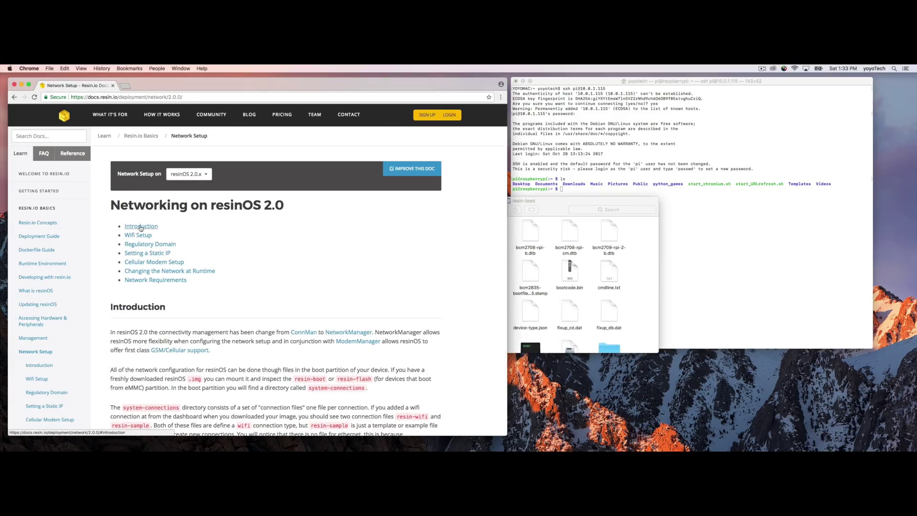
left_click(138, 235)
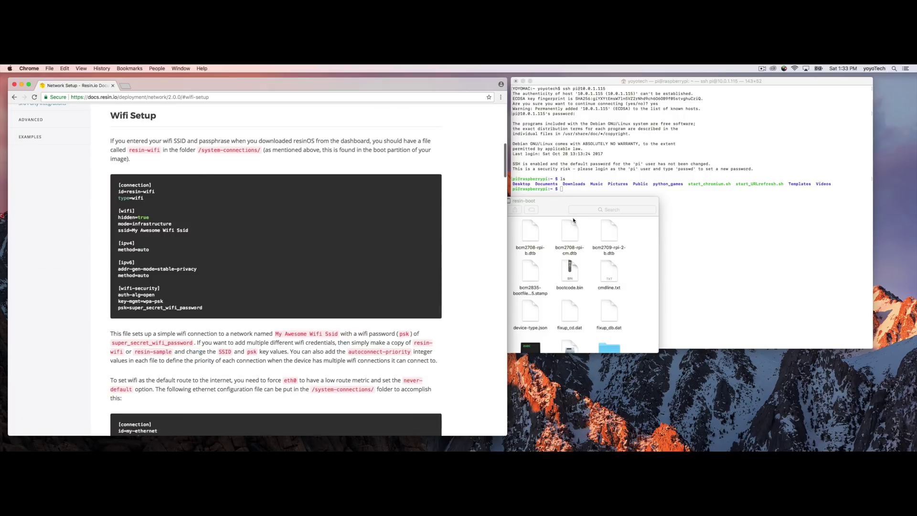
left_click(554, 203)
left_click_drag(553, 203, 698, 184)
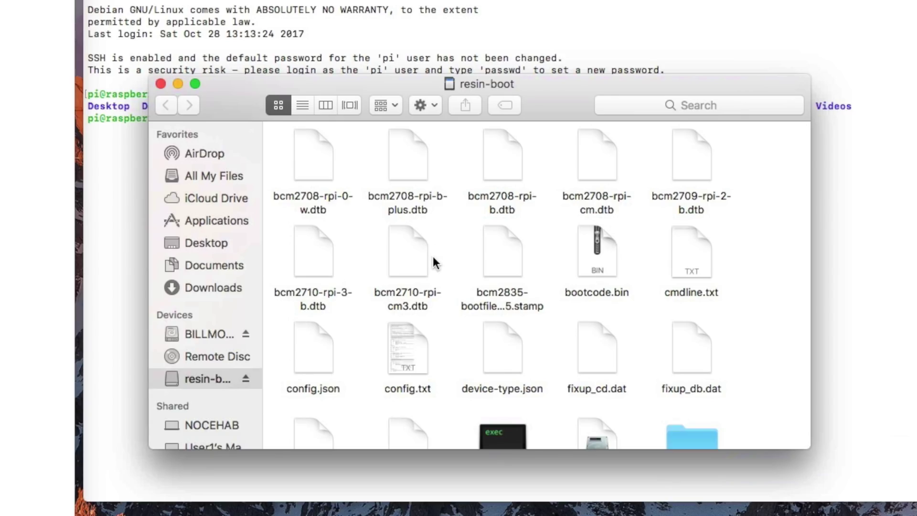
Step: Open resin-sample from the system-connections folder with Brackets, placed on the right half
scroll(433, 260, "down", 3)
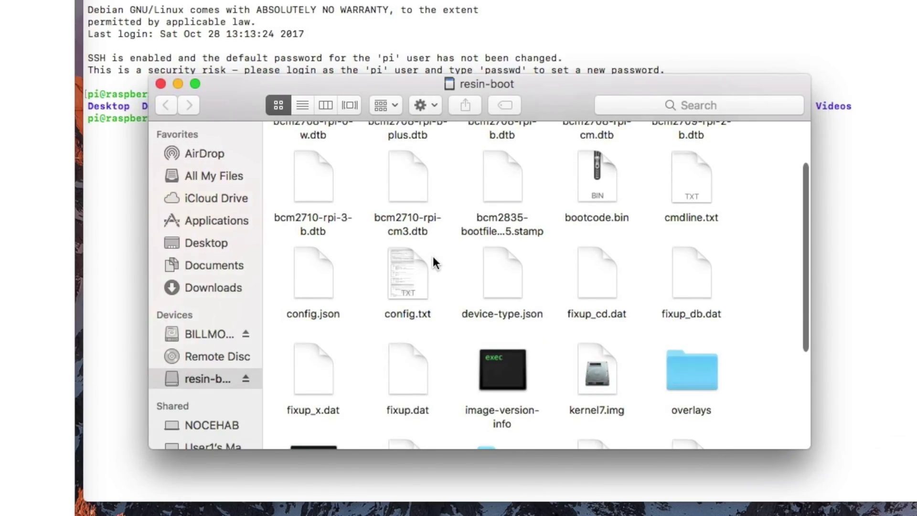
scroll(433, 260, "down", 3)
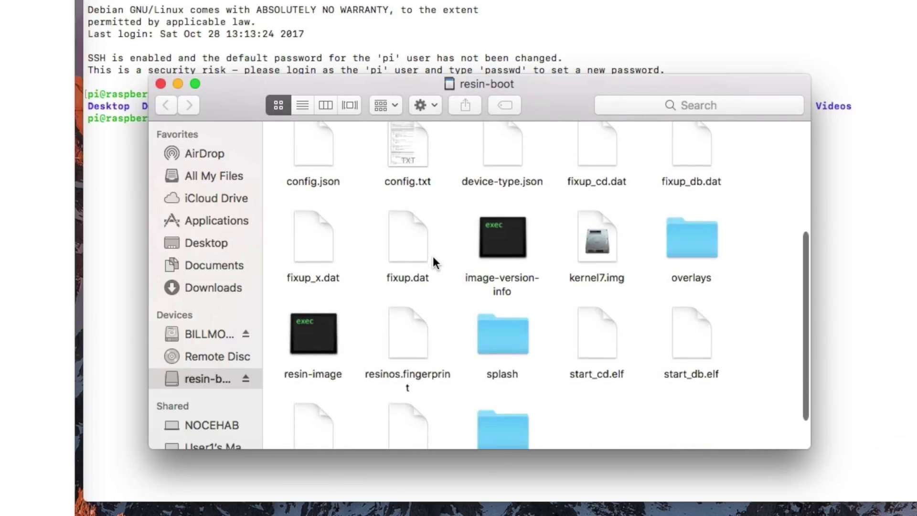
double_click(519, 391)
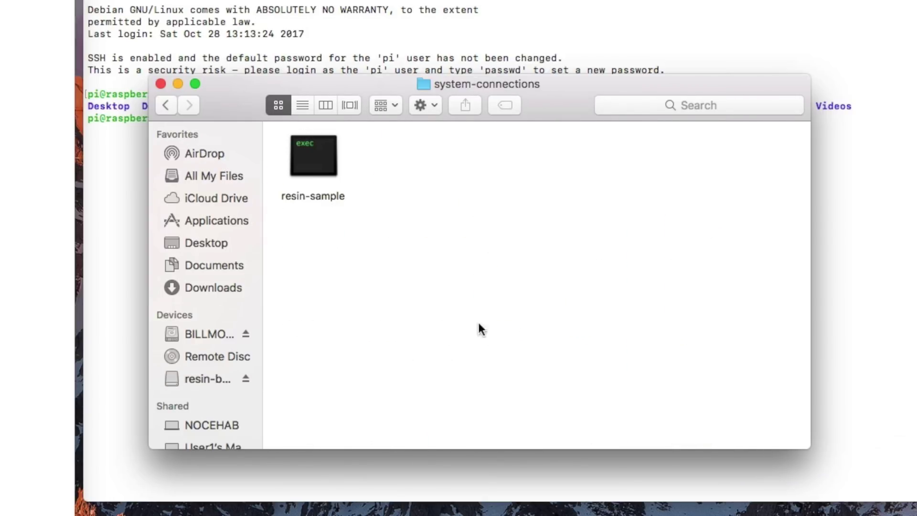
right_click(329, 155)
mouse_move(388, 179)
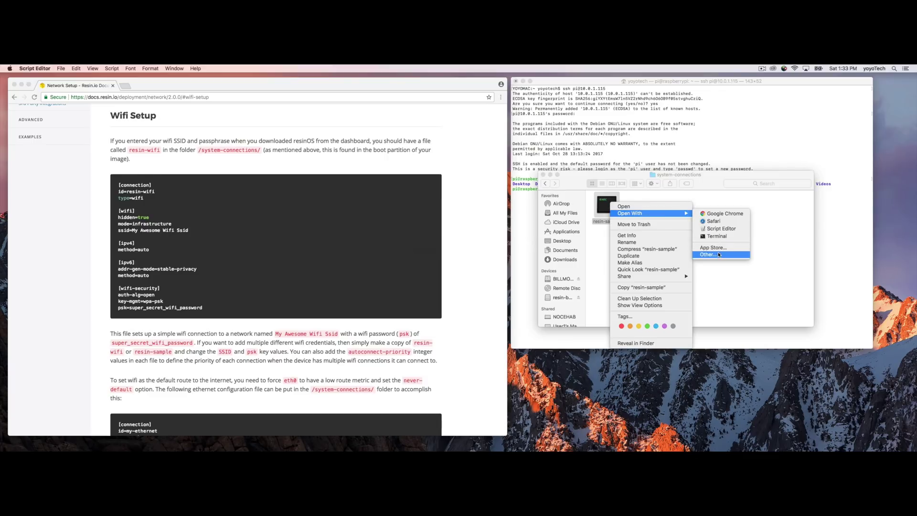
left_click(718, 255)
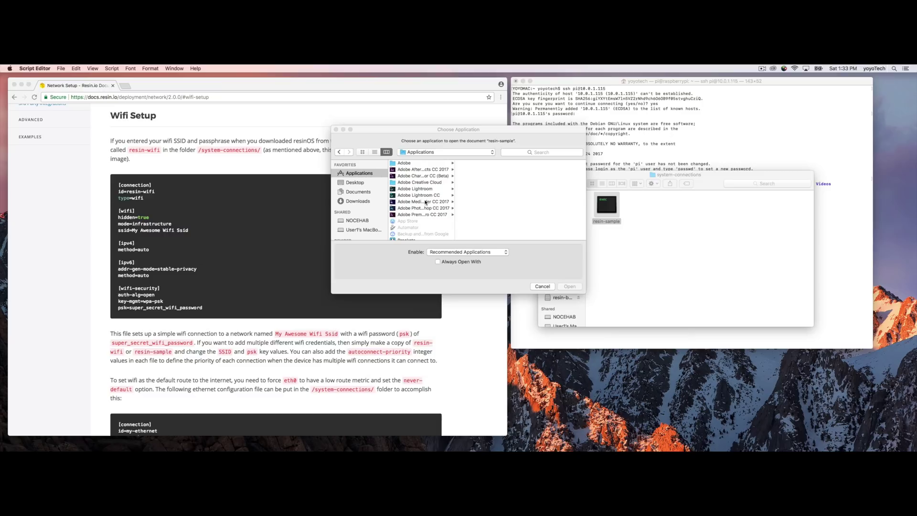
scroll(423, 195, "down", 3)
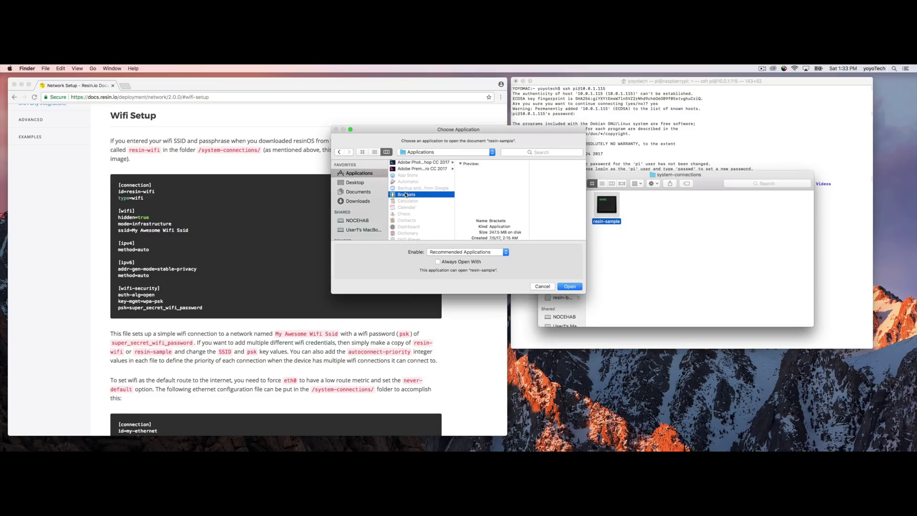
left_click(567, 286)
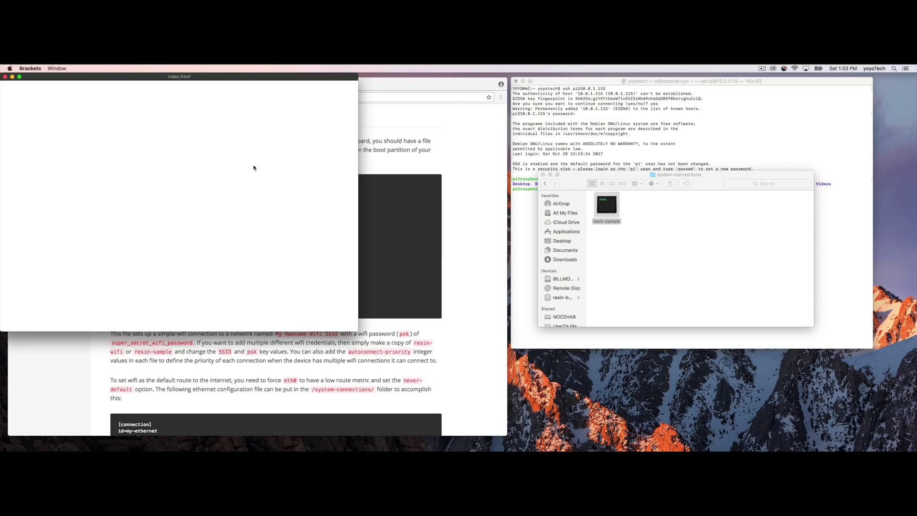
left_click_drag(221, 79, 730, 142)
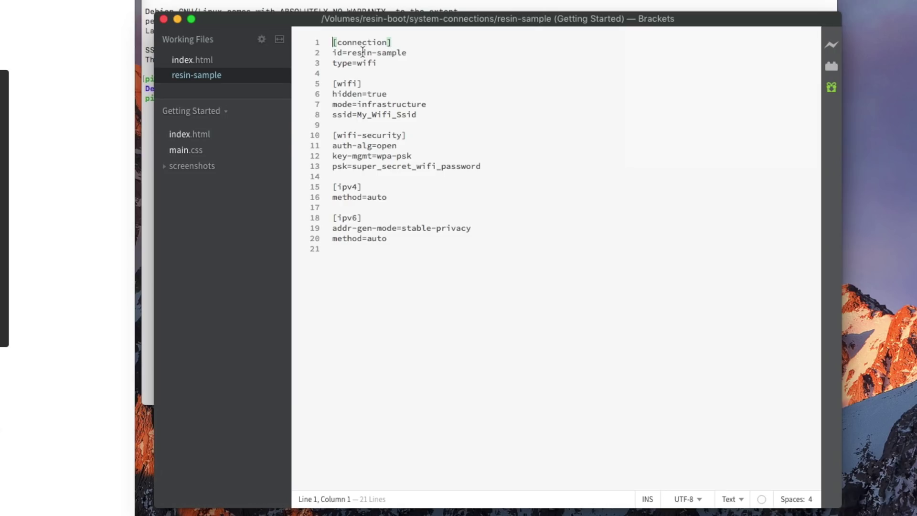
Step: Set the ssid to yoyoWifi and replace the psk placeholder with the Wi-Fi password
left_click(360, 42)
left_click_drag(419, 114, 355, 116)
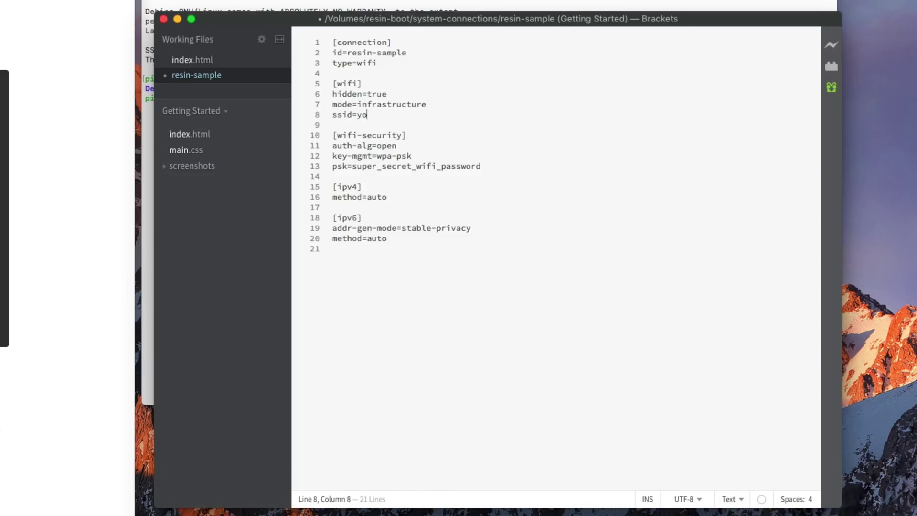
left_click_drag(487, 169, 352, 167)
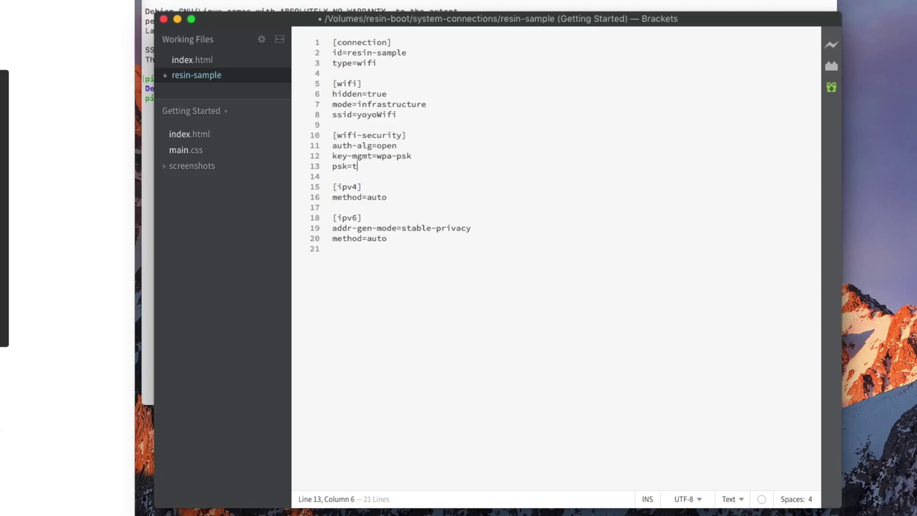
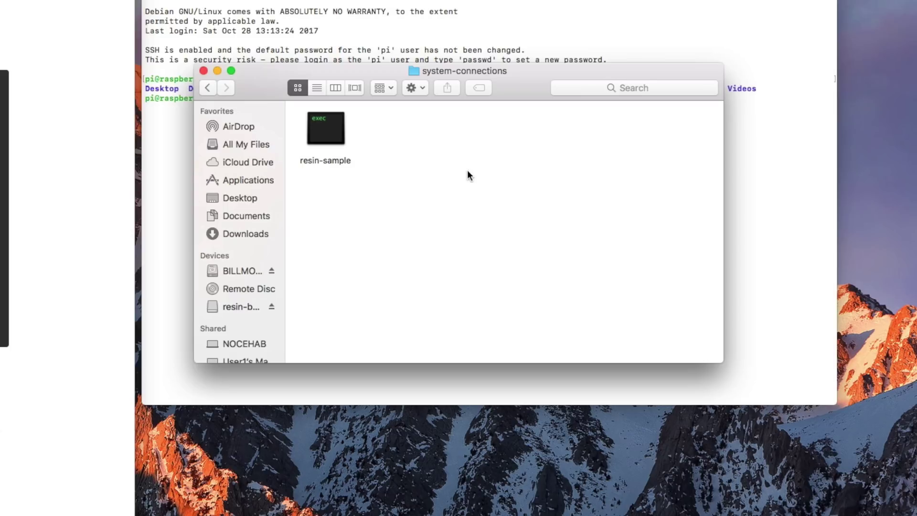
left_click(340, 129)
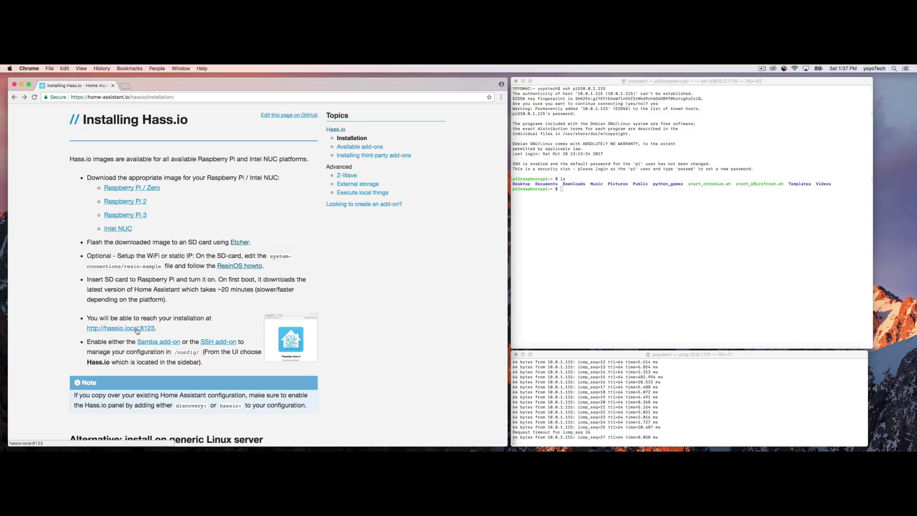
left_click(137, 328)
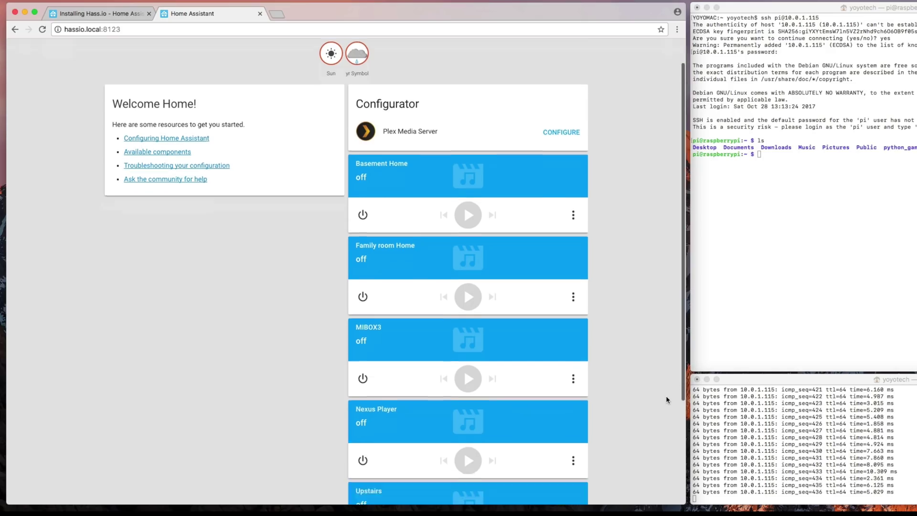
Step: Go through Configuration and Hass.io to the add-on store and open Samba share
scroll(666, 399, "down", 3)
scroll(666, 399, "up", 3)
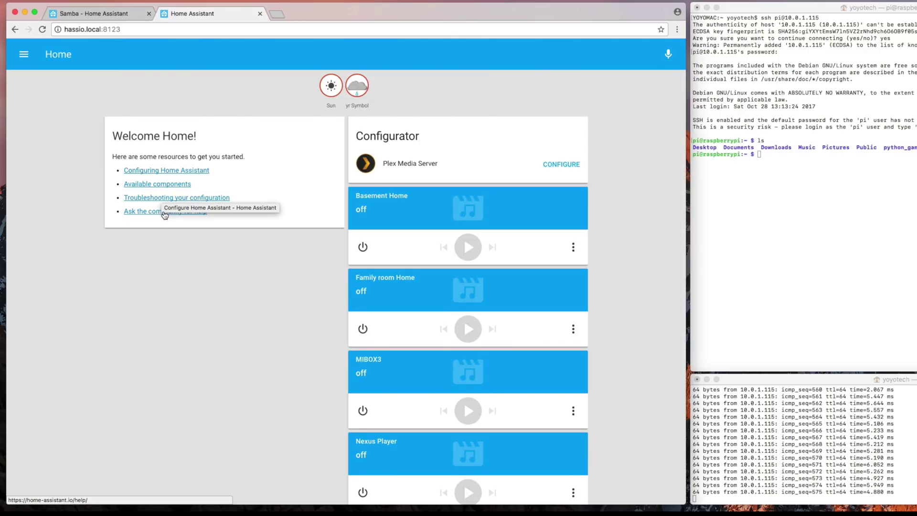
left_click(24, 55)
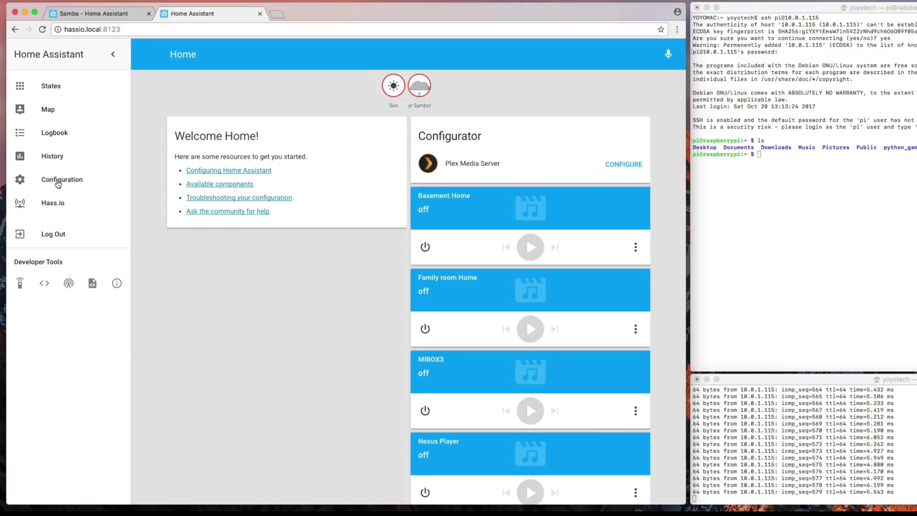
left_click(55, 181)
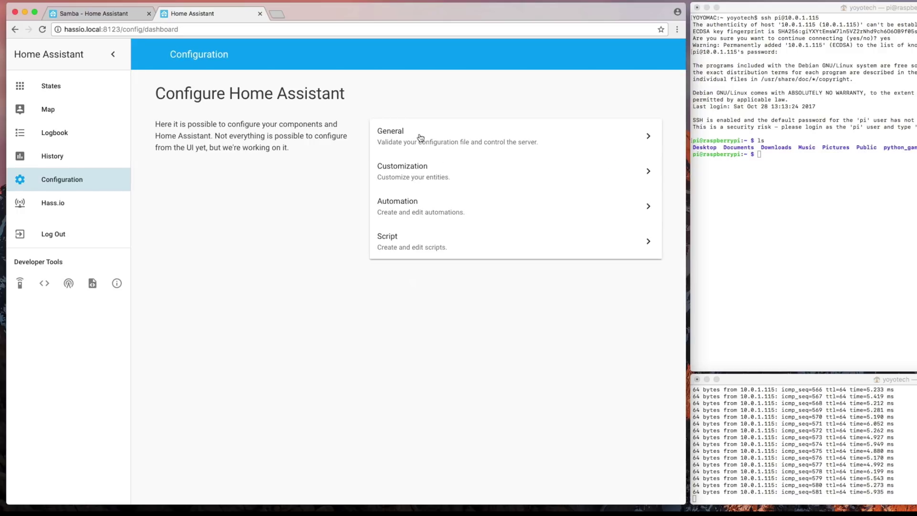
left_click(56, 208)
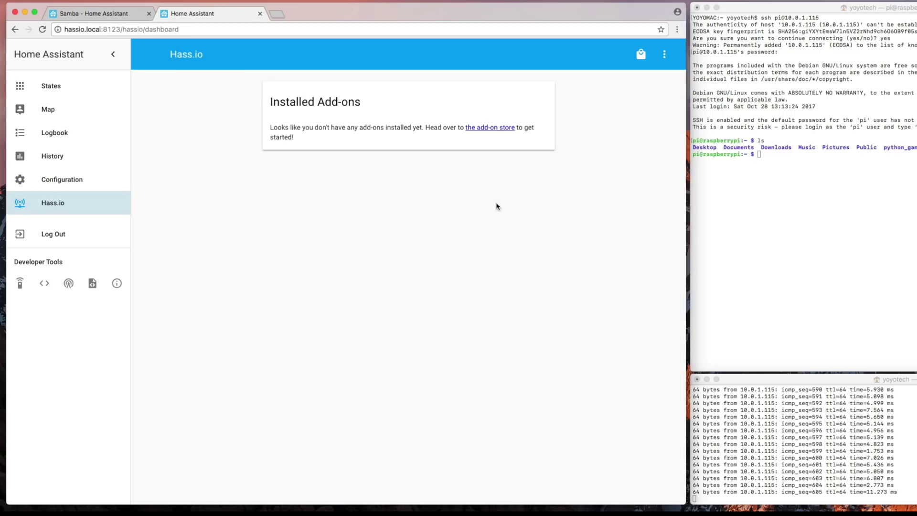
left_click(495, 129)
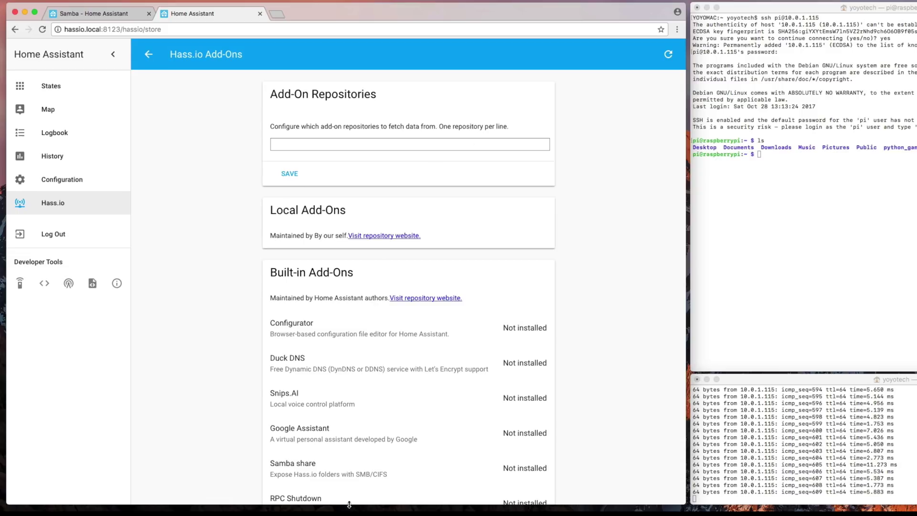
left_click(313, 474)
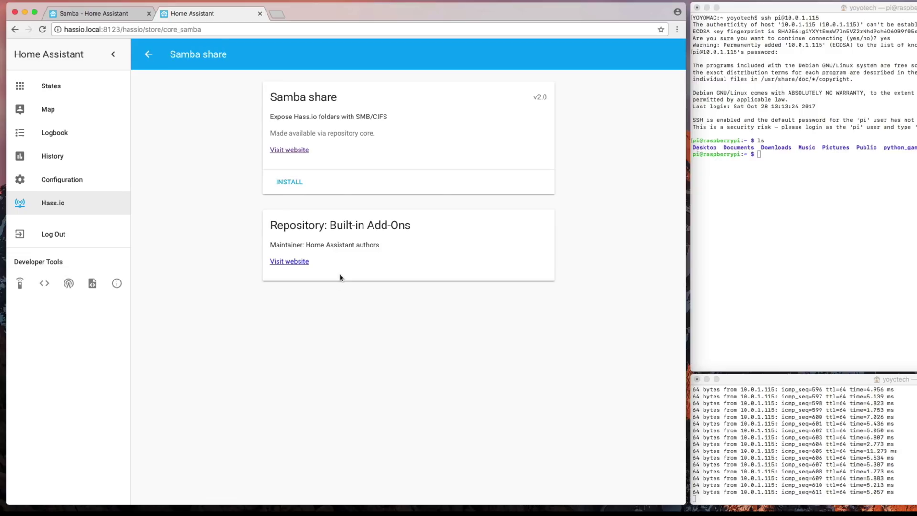
Step: Install the Samba share v2.0 add-on
left_click(300, 186)
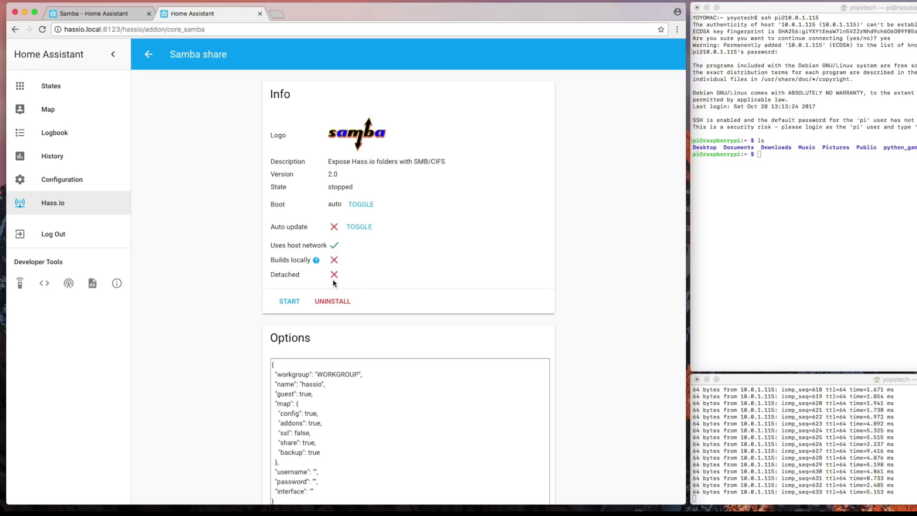
Step: Review the Samba options JSON with workgroup WORKGROUP and start the add-on
scroll(343, 354, "down", 3)
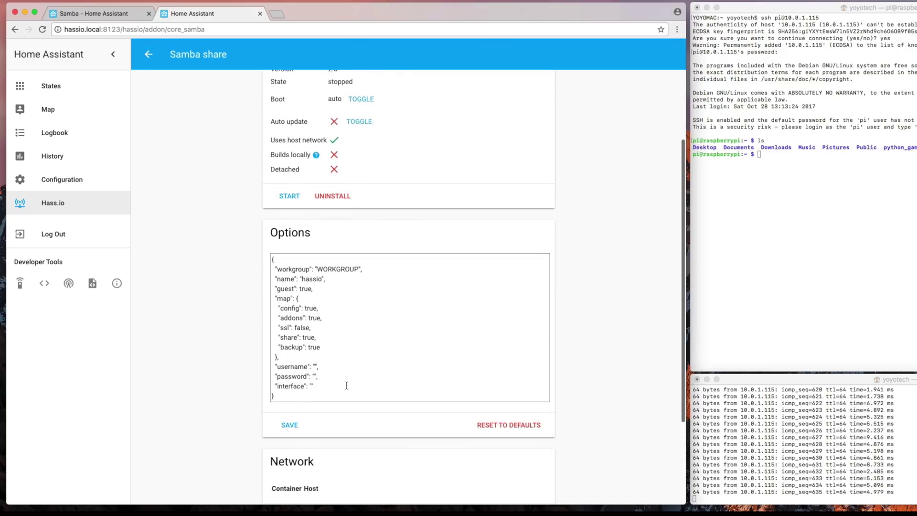
left_click(283, 396)
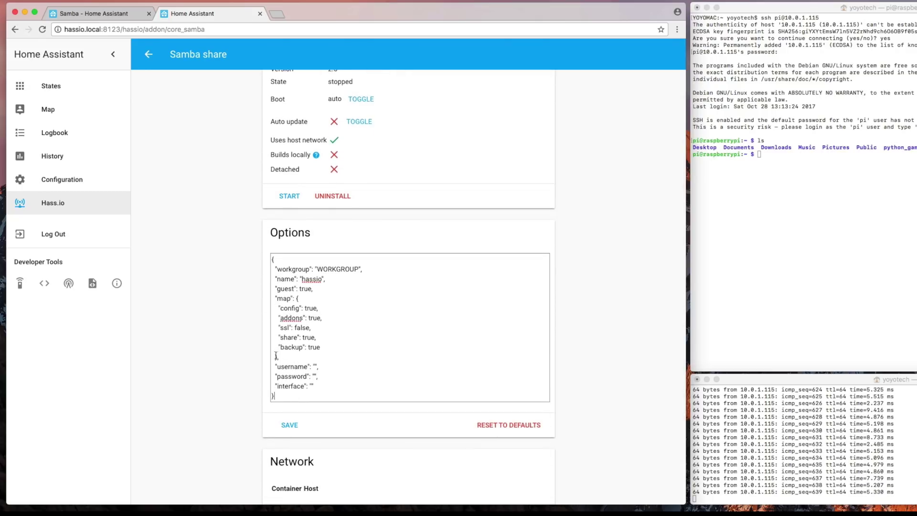
left_click_drag(277, 396, 269, 239)
left_click(343, 291)
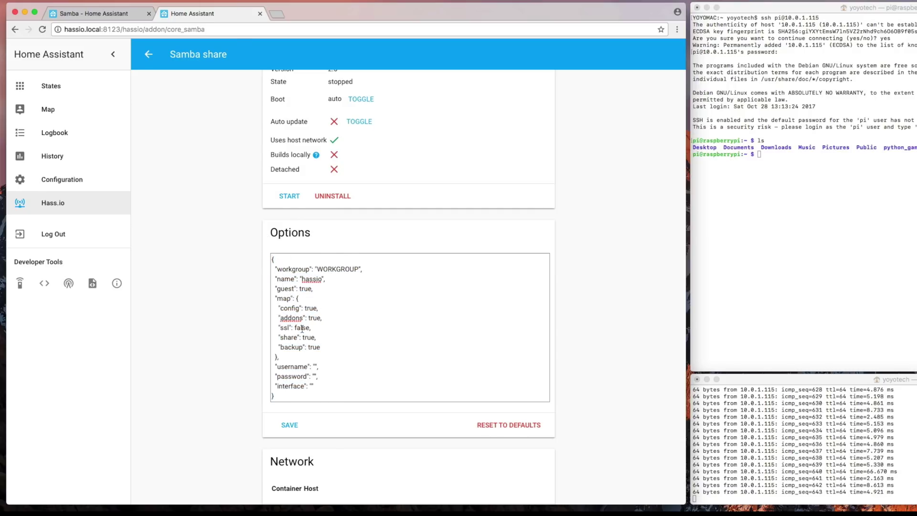
double_click(337, 268)
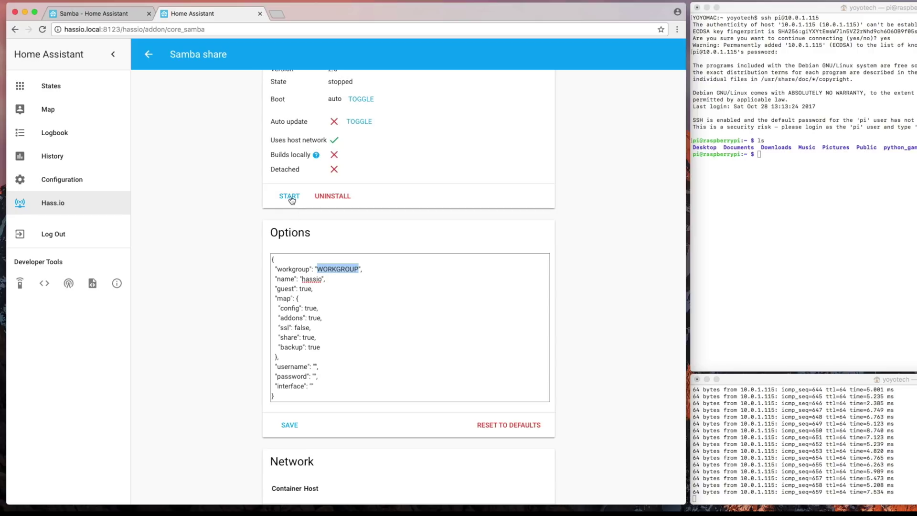
left_click(291, 196)
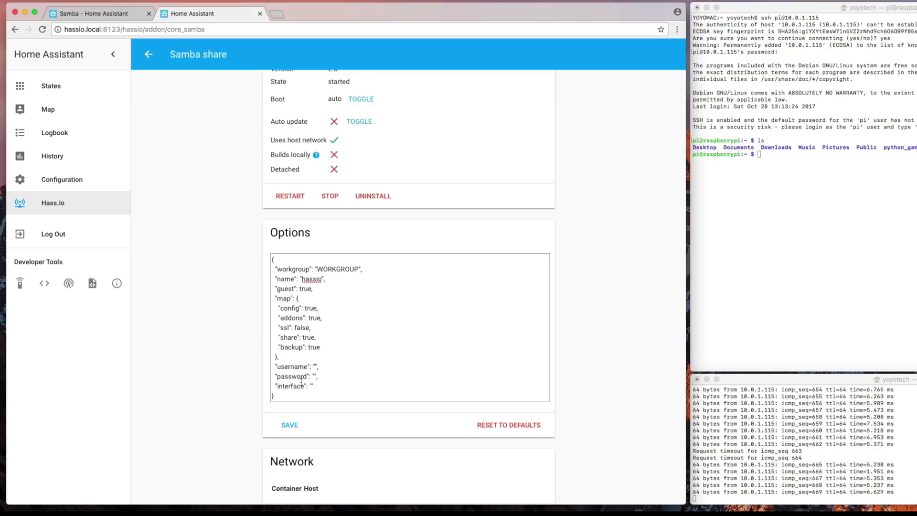
Step: Confirm Samba share is started and return to the Hass.io dashboard
scroll(300, 381, "down", 5)
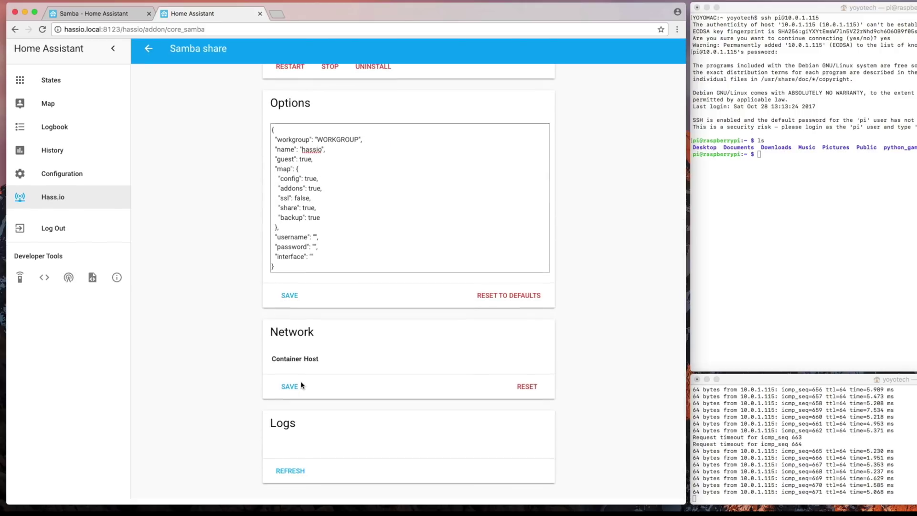
scroll(301, 382, "up", 9)
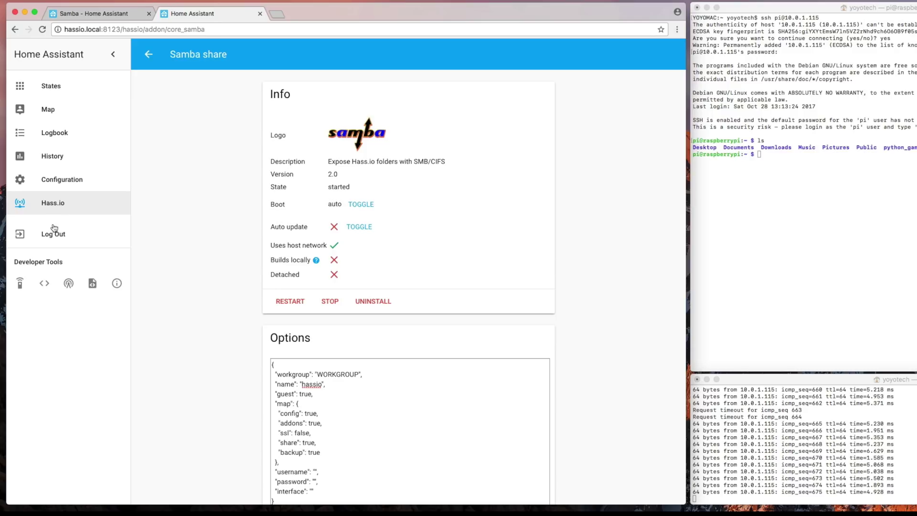
left_click(54, 206)
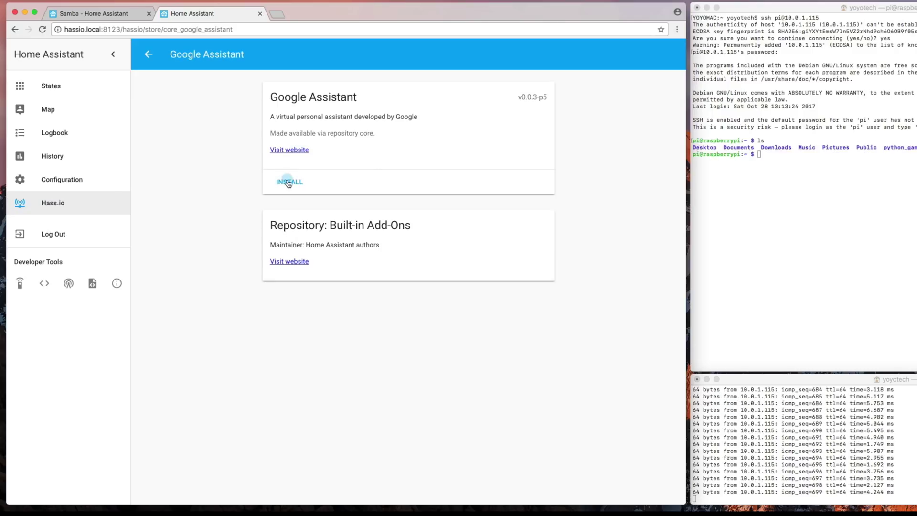
Step: Start installing the Google Assistant add-on, then return to the add-on store list
left_click(288, 181)
left_click(148, 53)
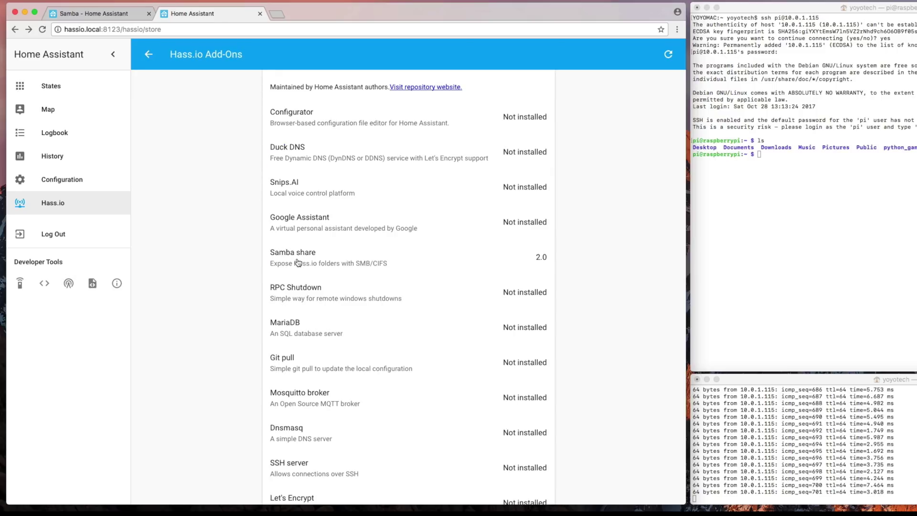
scroll(300, 262, "down", 2)
scroll(297, 261, "down", 3)
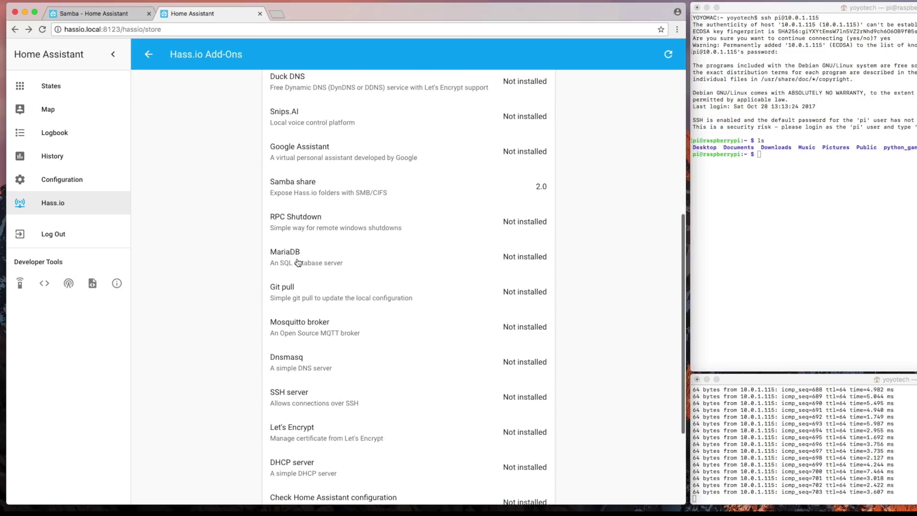
scroll(296, 262, "down", 3)
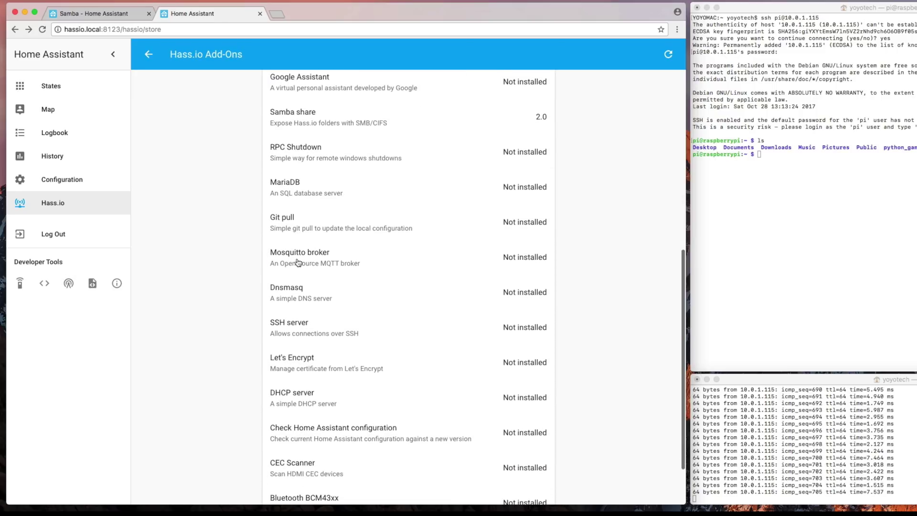
scroll(297, 262, "down", 2)
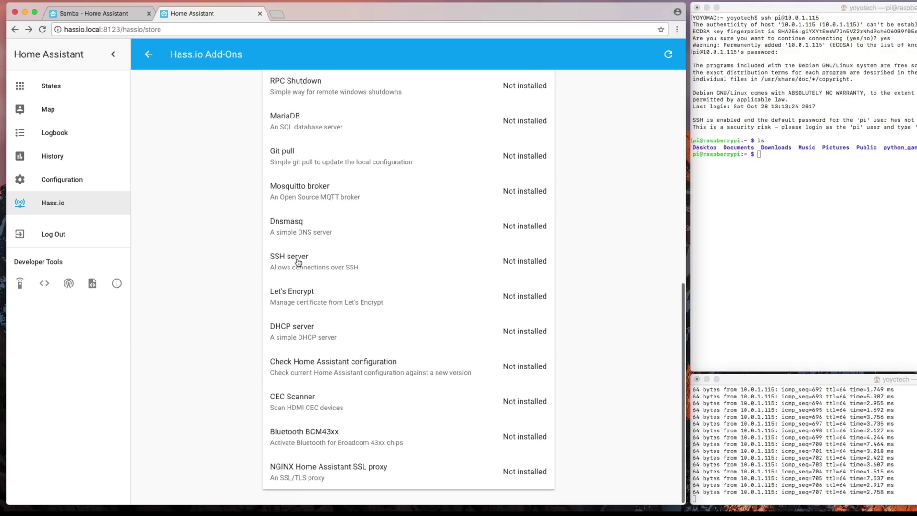
Step: Install the SSH server add-on, version 2.9, and return to the add-on store
left_click(297, 262)
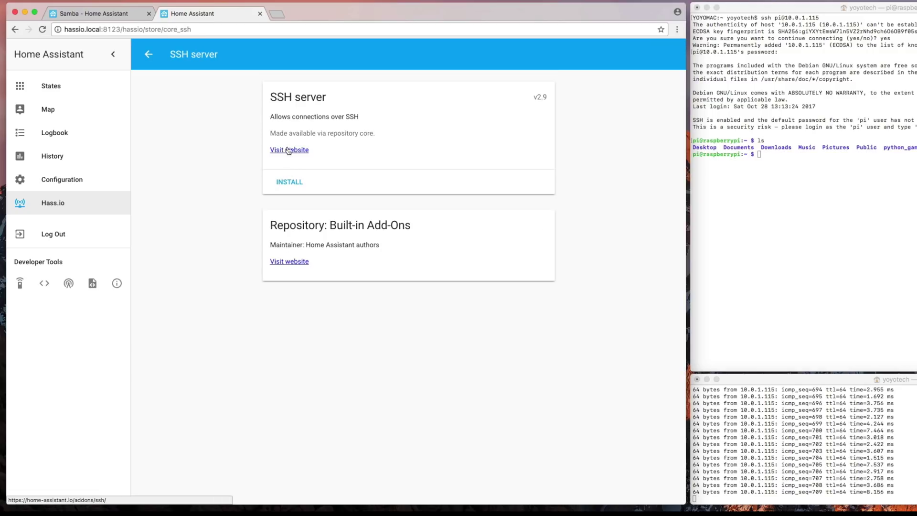
left_click(288, 181)
left_click(148, 54)
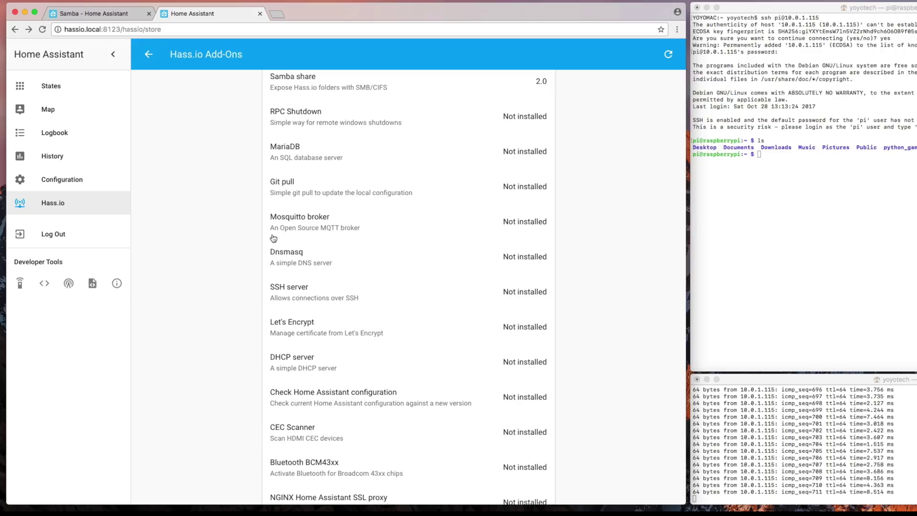
scroll(302, 299, "down", 2)
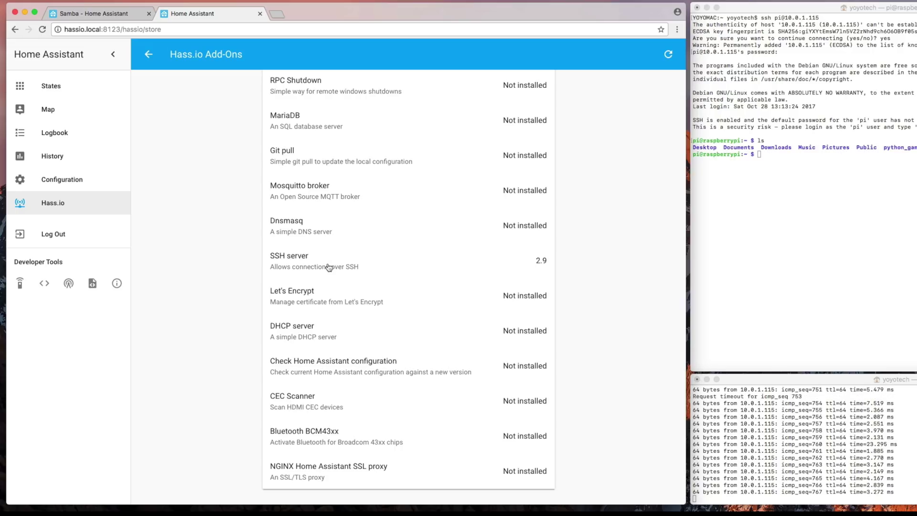
scroll(328, 267, "up", 10)
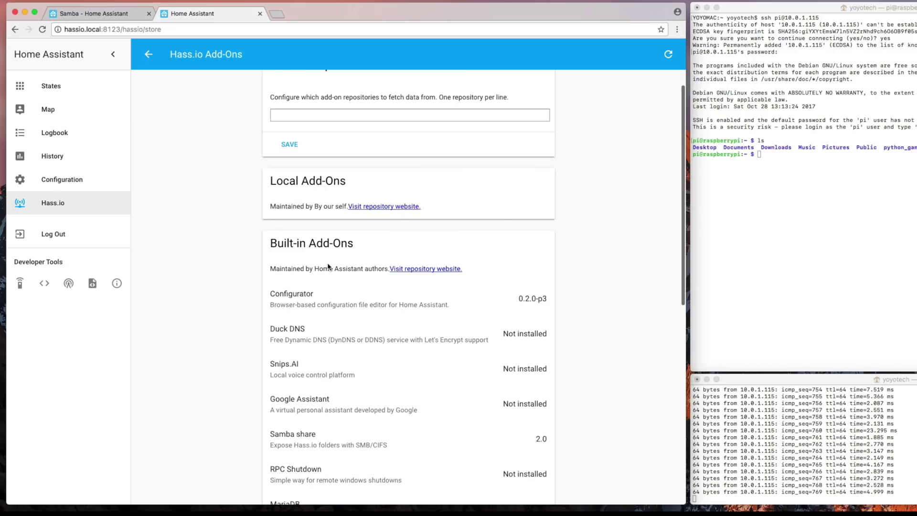
Step: In a new Finder window, connect to the hassio share as Guest and move the window bottom-right
key("super+Tab")
key("super+n")
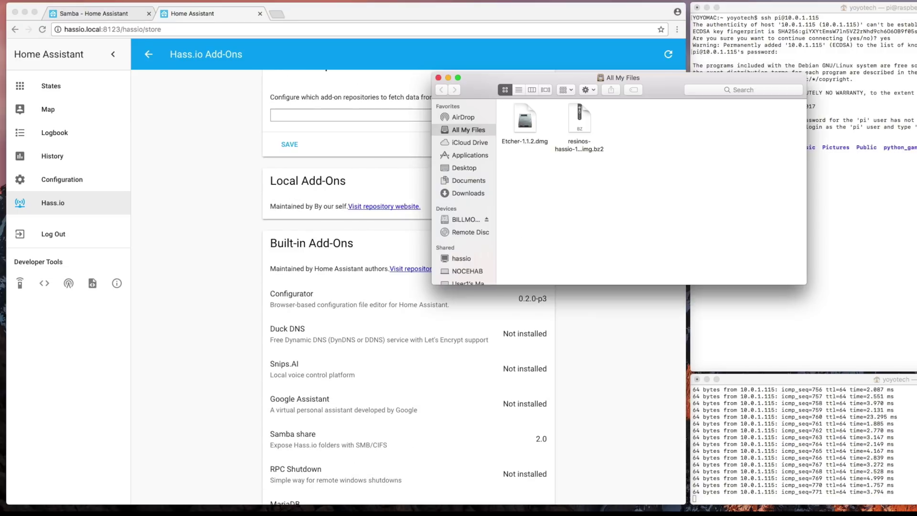
scroll(451, 248, "down", 4)
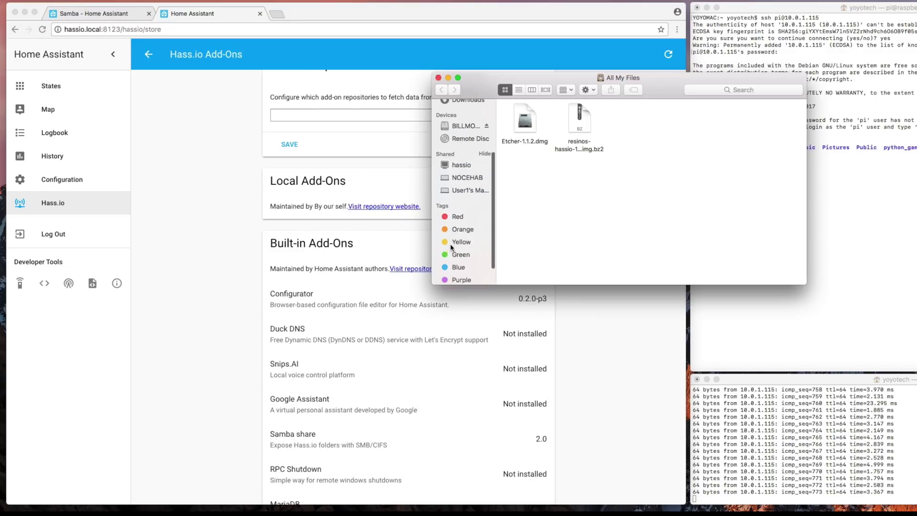
left_click(458, 163)
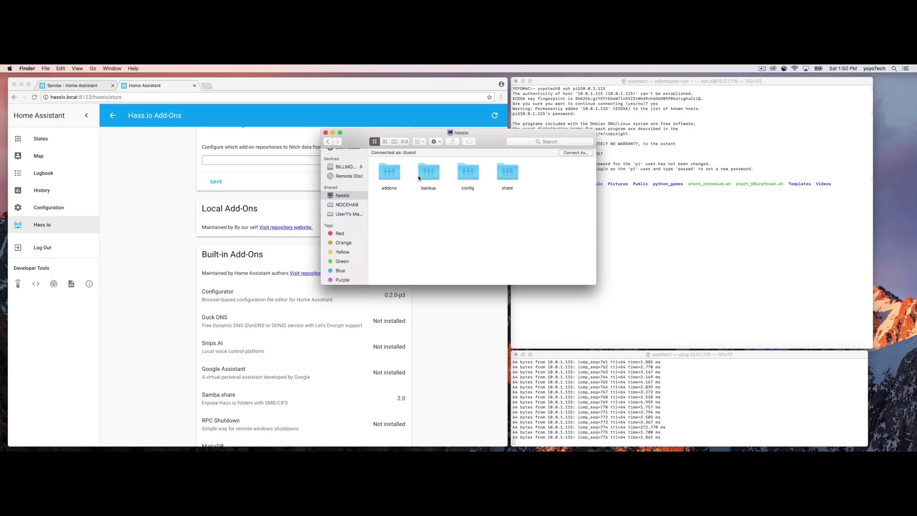
left_click_drag(488, 139, 847, 295)
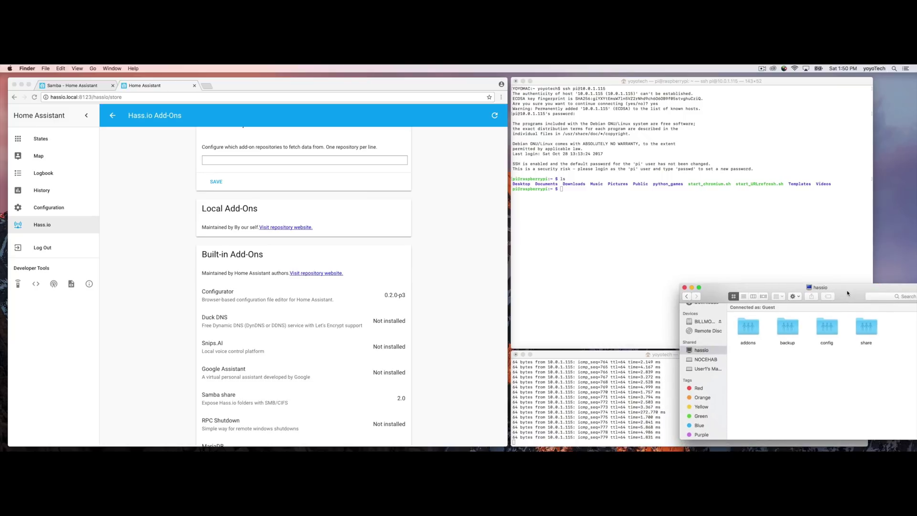